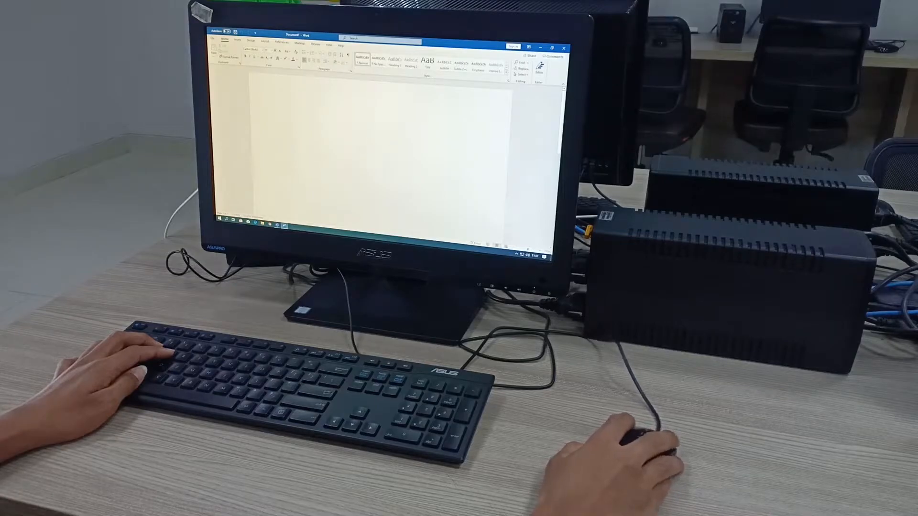
pyautogui.write('Ricky')
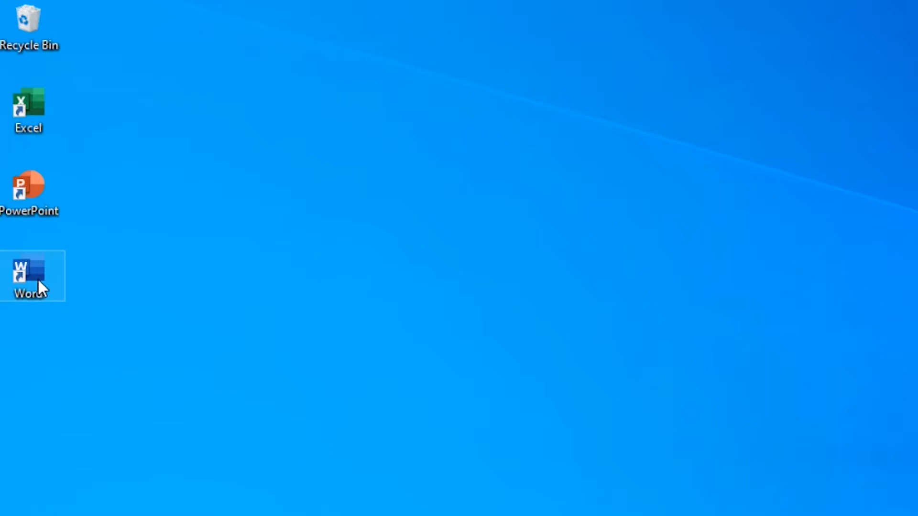
# Step: Start Word from the desktop, create a blank document and close it again
pyautogui.doubleClick(38, 280)
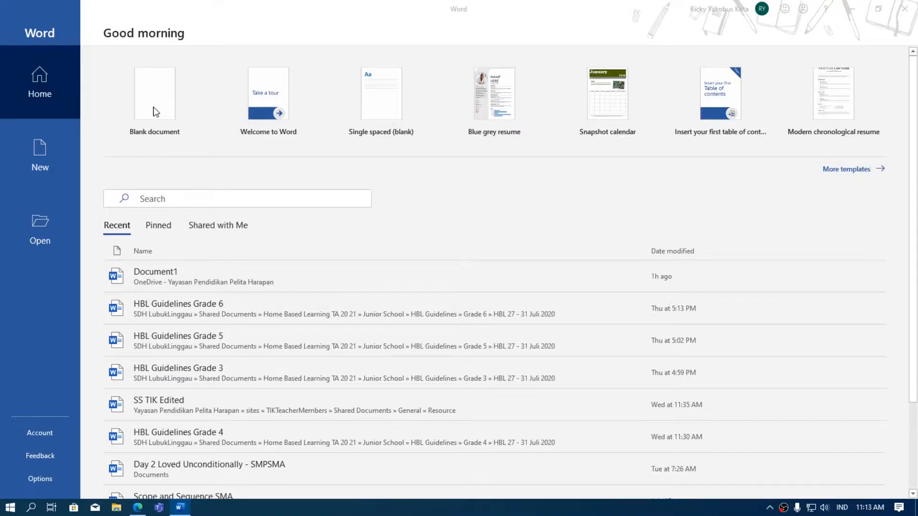
pyautogui.click(150, 123)
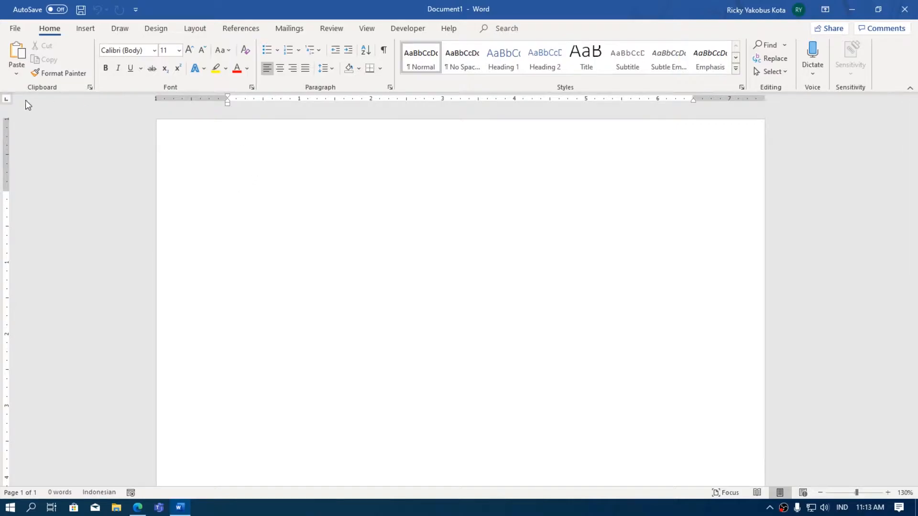
pyautogui.click(905, 11)
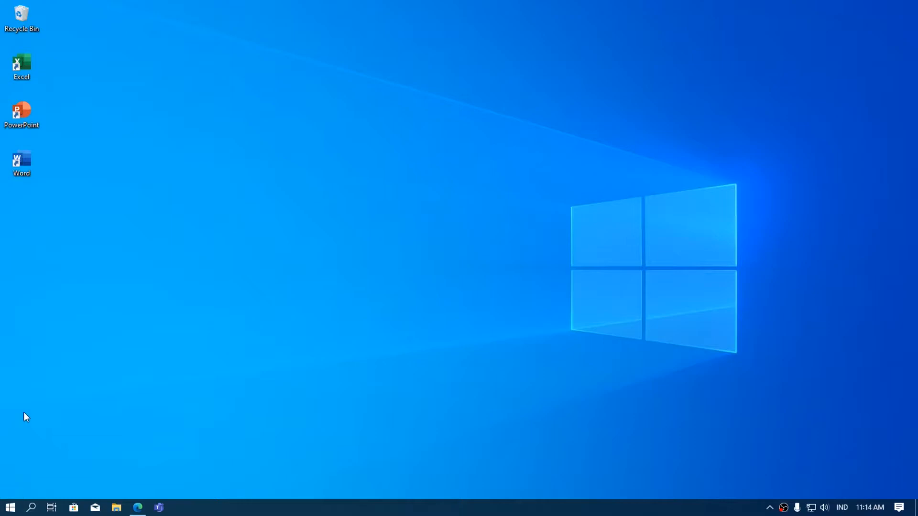
# Step: Launch Word from the Windows list of installed apps and create a blank document
pyautogui.click(10, 508)
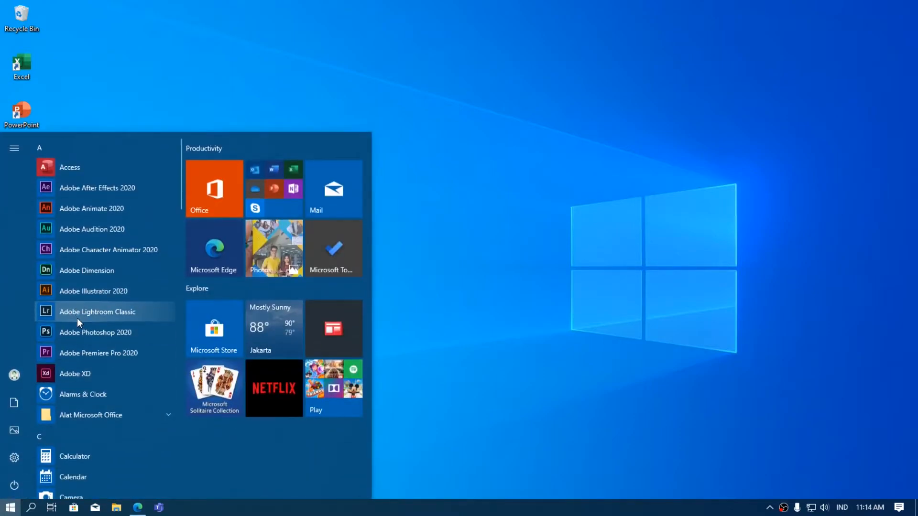
pyautogui.scroll(-5, 78, 319)
pyautogui.scroll(-10, 78, 319)
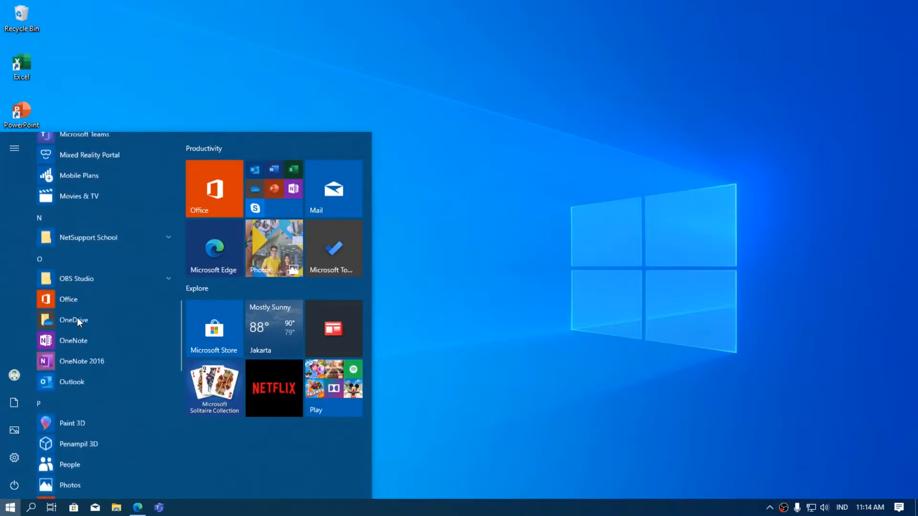
pyautogui.scroll(-5, 76, 317)
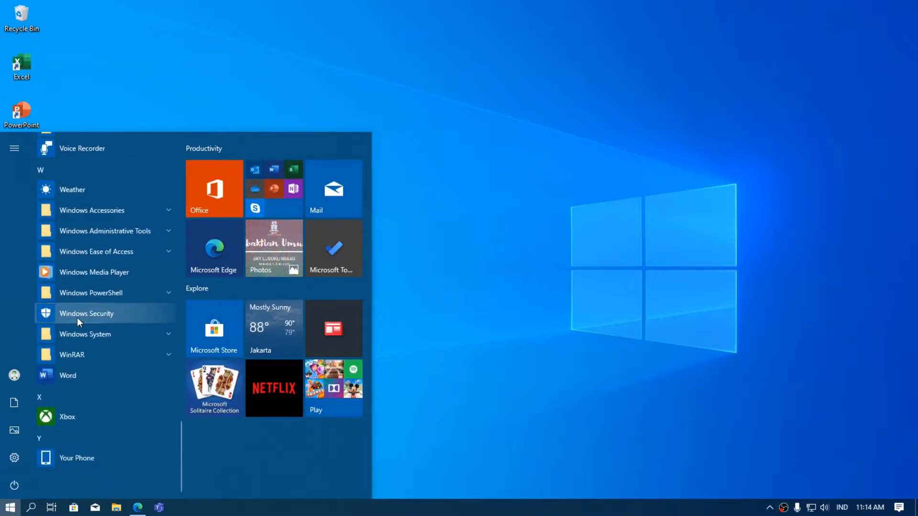
pyautogui.click(67, 376)
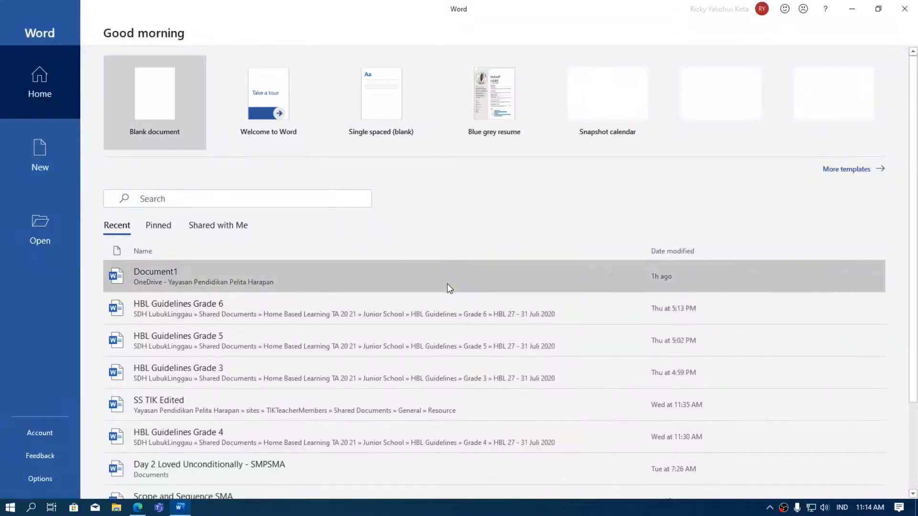
pyautogui.click(150, 123)
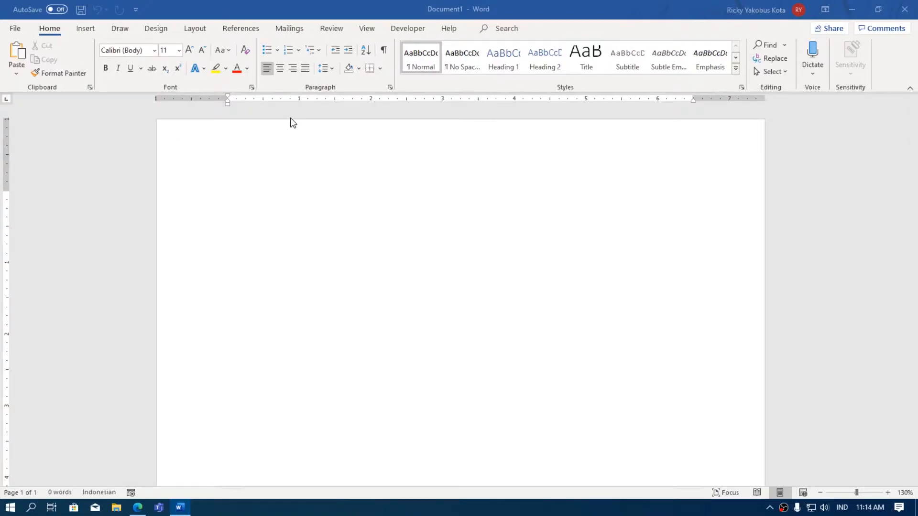
pyautogui.click(221, 7)
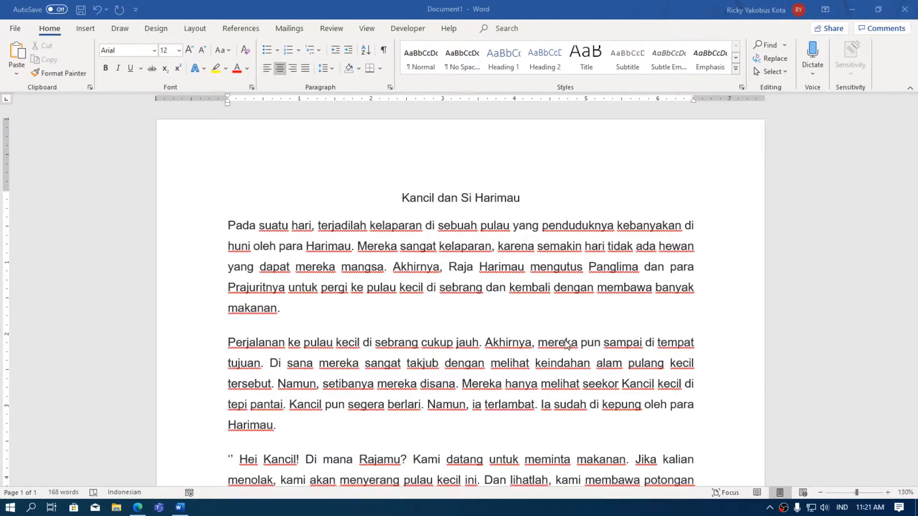
# Step: Highlight the title line "Kancil dan Si Harimau" above the story and clear the selection again
pyautogui.scroll(-2, 569, 347)
pyautogui.scroll(2, 569, 347)
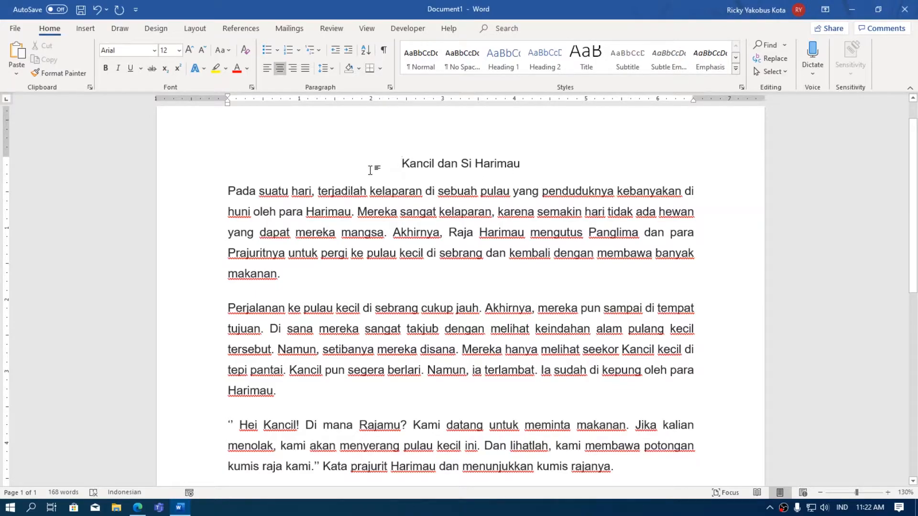
pyautogui.click(414, 225)
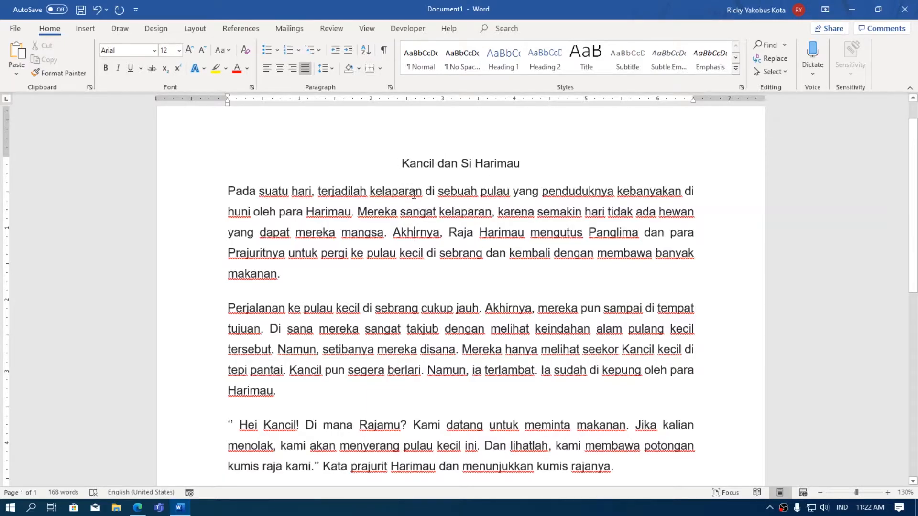
pyautogui.moveTo(400, 163); pyautogui.dragTo(521, 165)
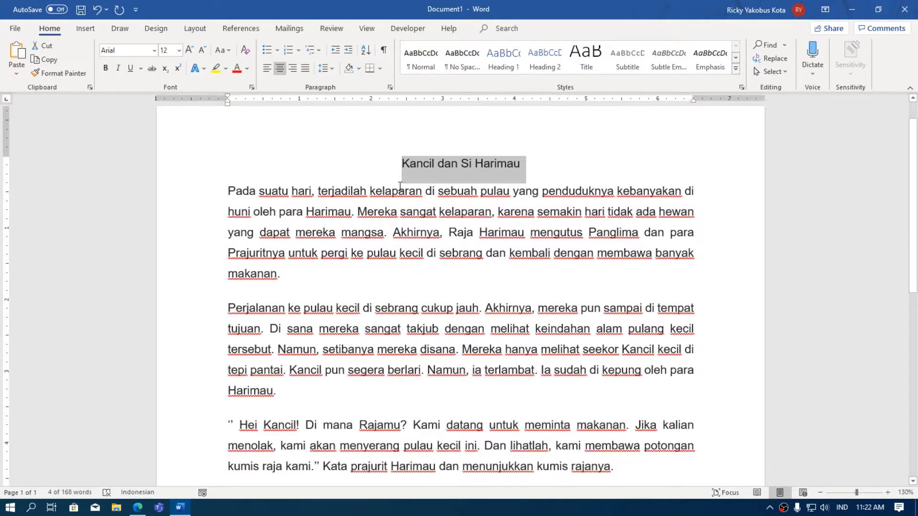
pyautogui.click(414, 194)
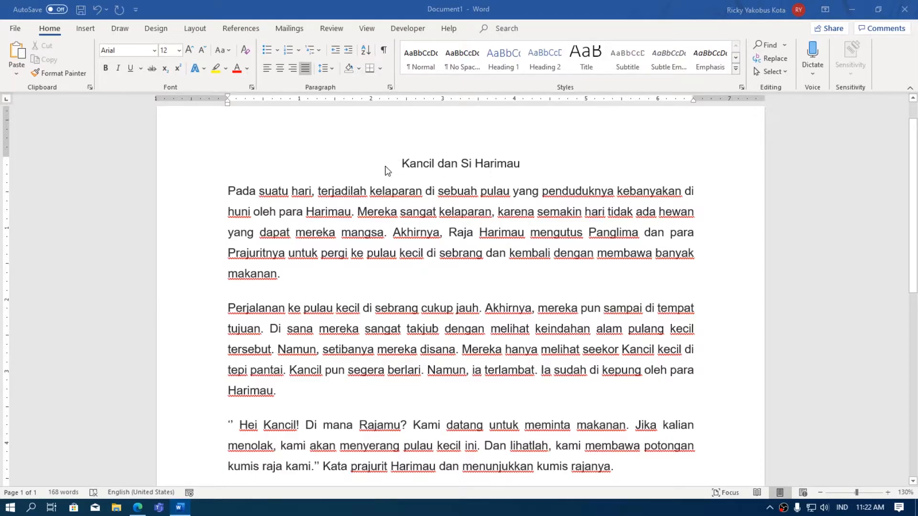
pyautogui.click(522, 163)
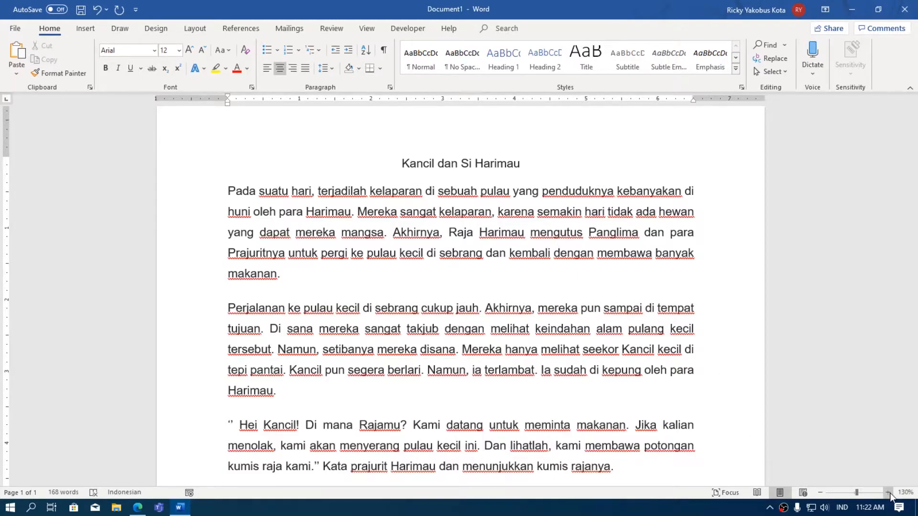
# Step: Select the whole title line "Kancil dan Si Harimau"
pyautogui.click(888, 492)
pyautogui.click(888, 492)
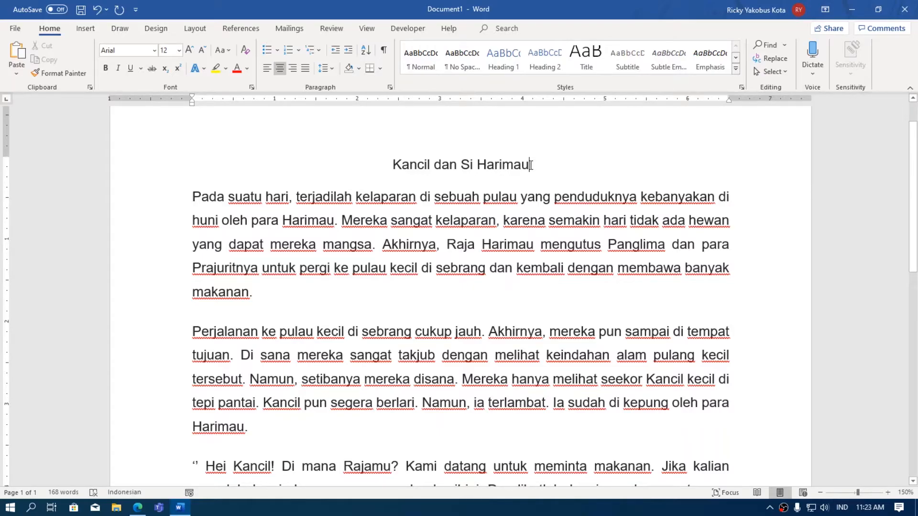
pyautogui.moveTo(527, 165); pyautogui.dragTo(418, 172)
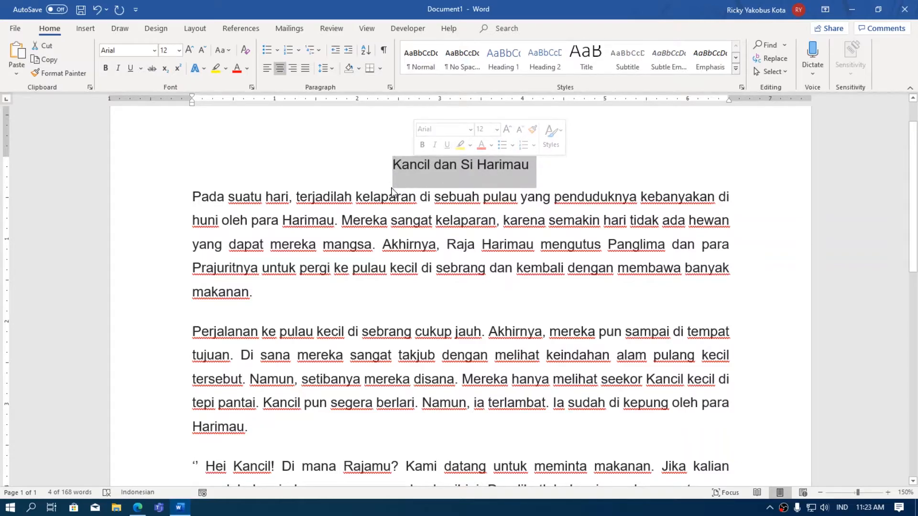
pyautogui.hotkey('ctrl', 'd')
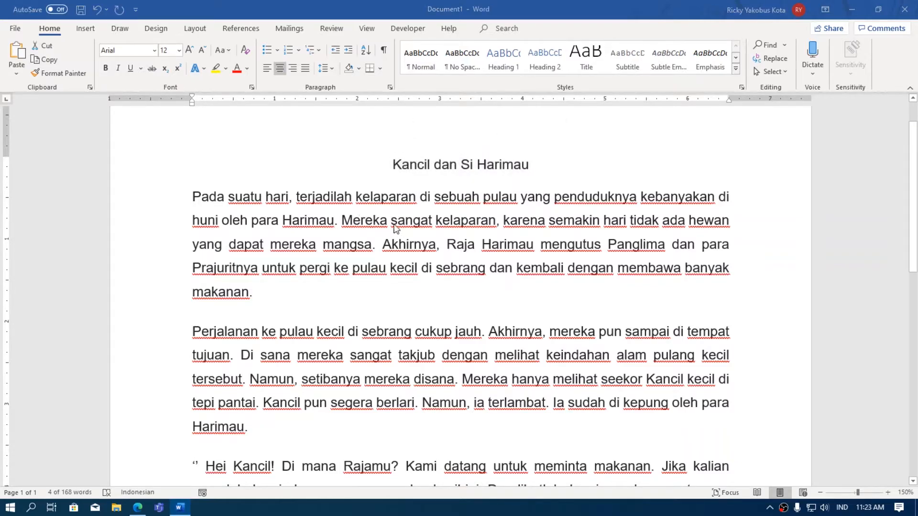
pyautogui.click(483, 168)
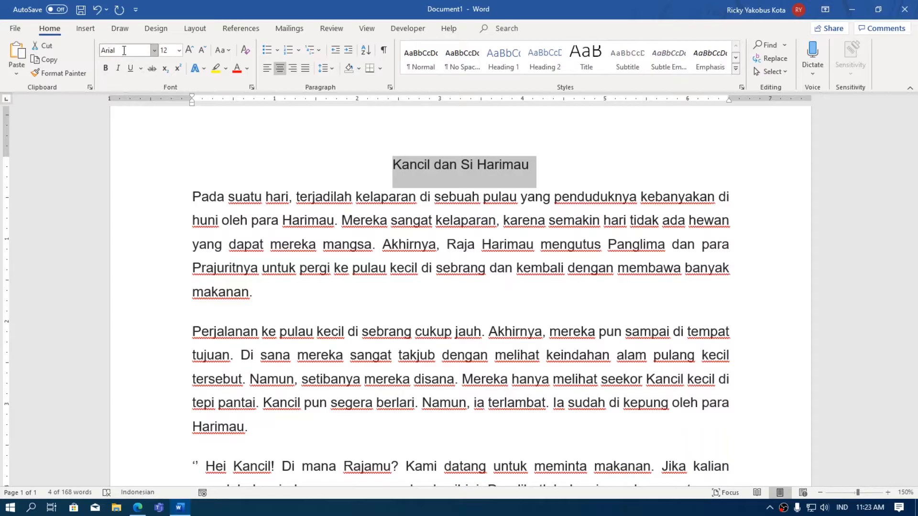
# Step: Browse the available fonts and preview them on the selected title without applying one
pyautogui.click(154, 50)
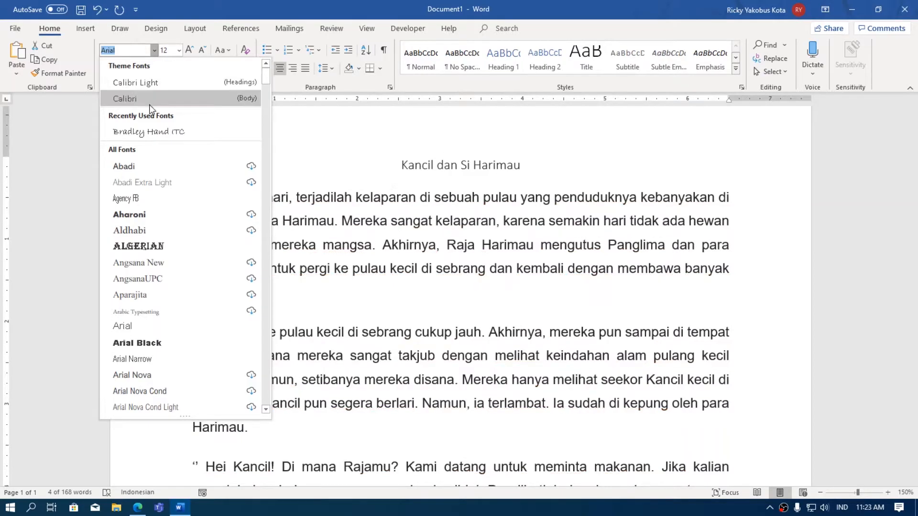
pyautogui.scroll(-4, 149, 253)
pyautogui.scroll(-13, 148, 268)
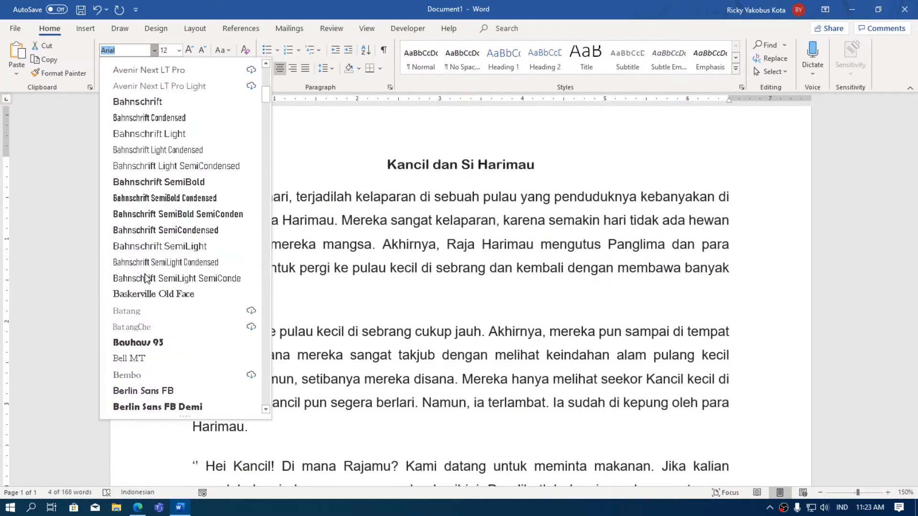
pyautogui.scroll(-4, 145, 277)
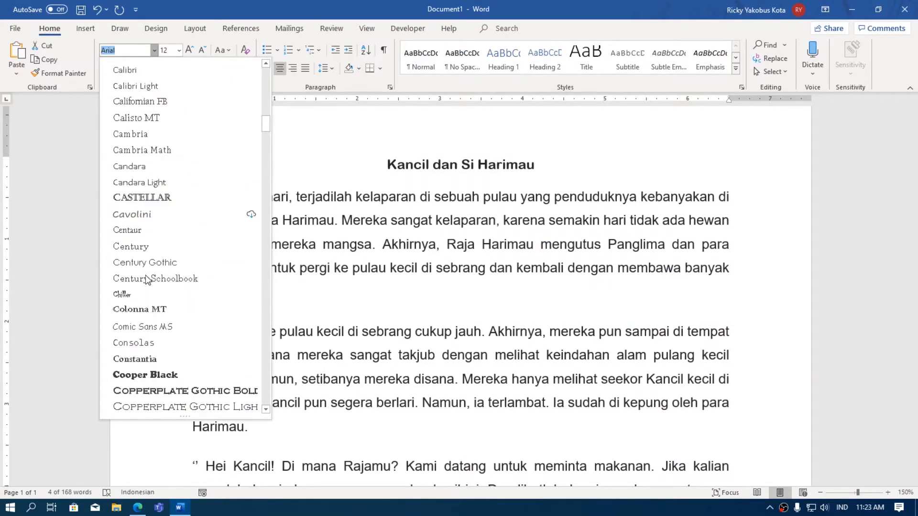
pyautogui.scroll(17, 146, 277)
pyautogui.scroll(4, 146, 279)
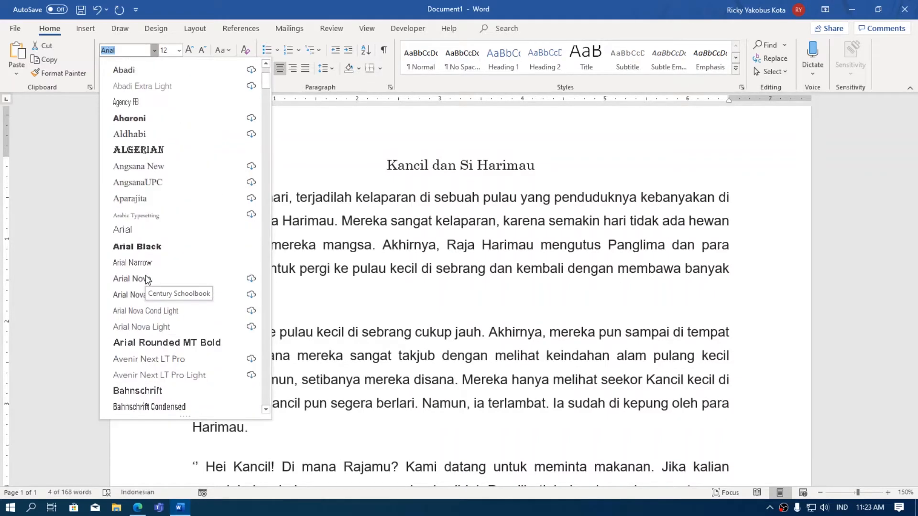
pyautogui.scroll(-11, 145, 321)
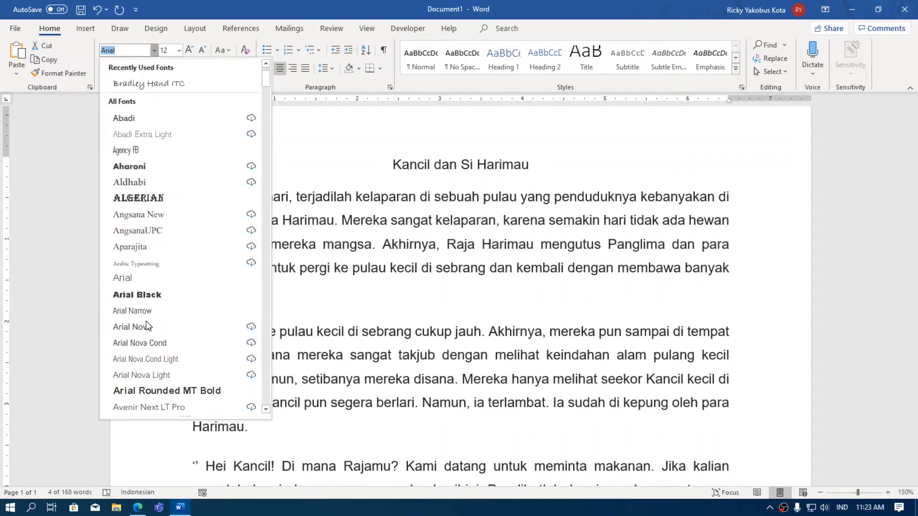
pyautogui.scroll(-8, 145, 320)
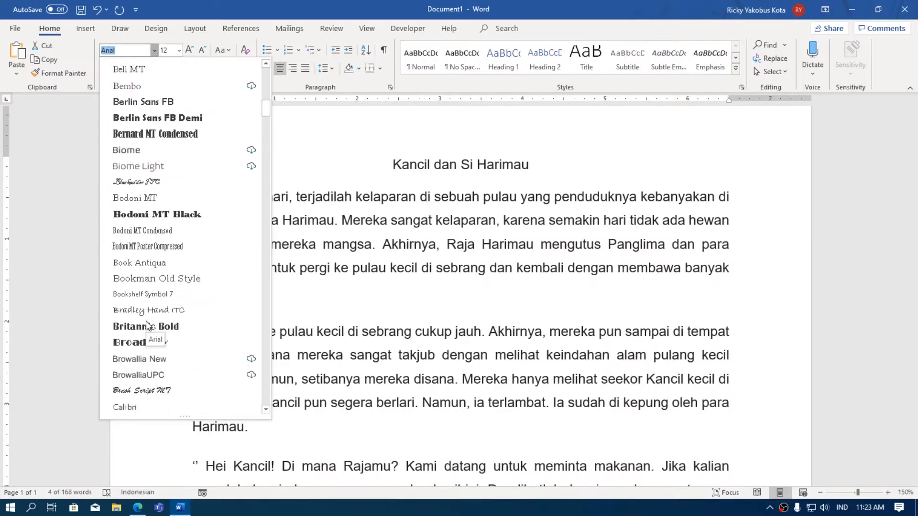
pyautogui.scroll(-2, 145, 323)
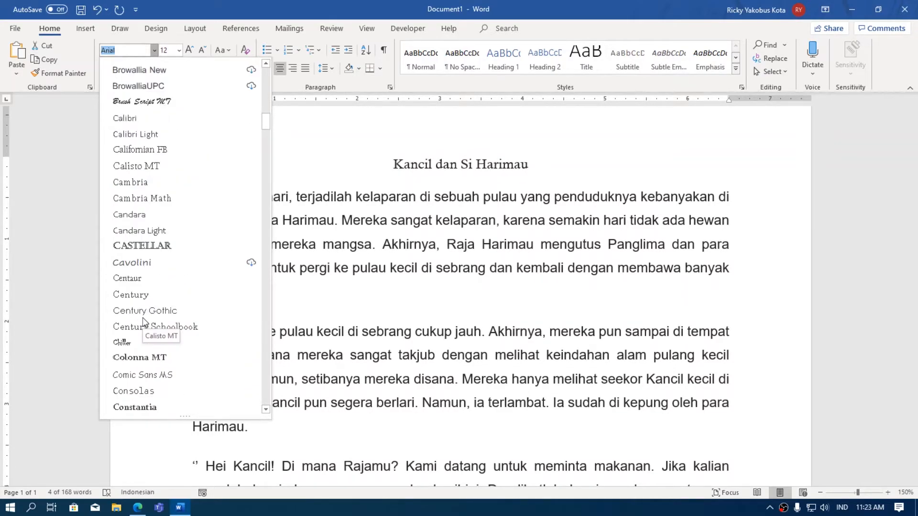
pyautogui.click(106, 368)
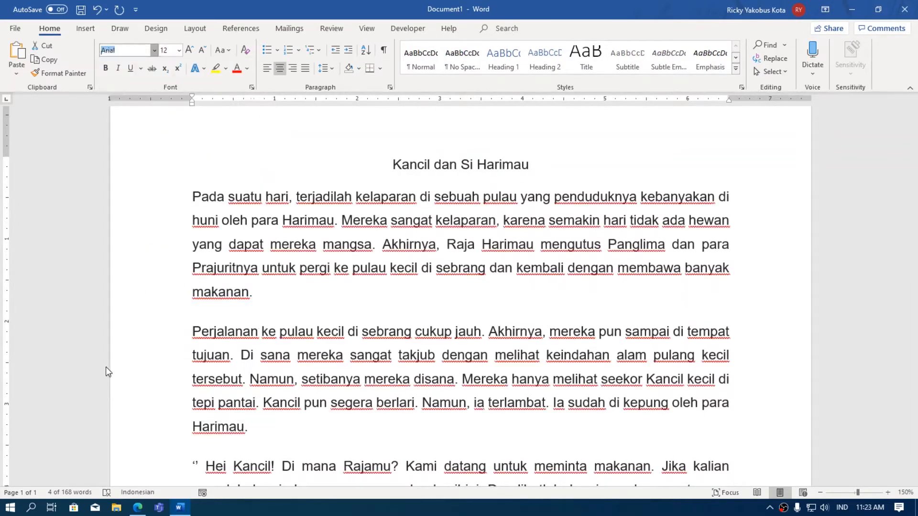
# Step: Change the title's font to Bradley Hand ITC and deselect the title
pyautogui.click(154, 52)
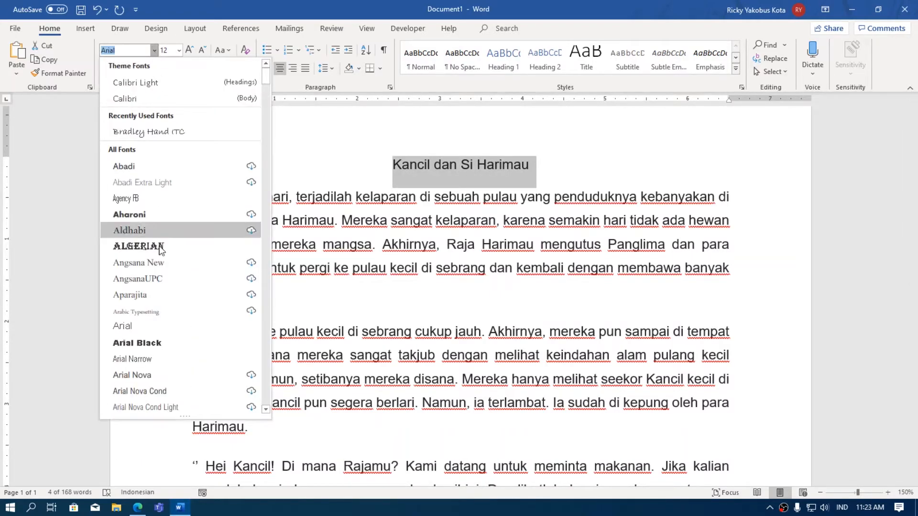
pyautogui.scroll(-10, 162, 293)
pyautogui.scroll(-4, 164, 299)
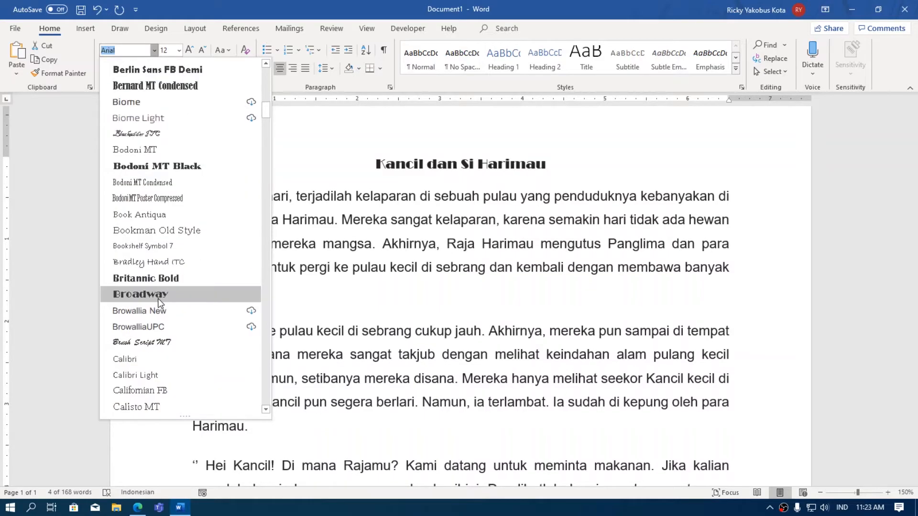
pyautogui.click(146, 265)
pyautogui.click(389, 168)
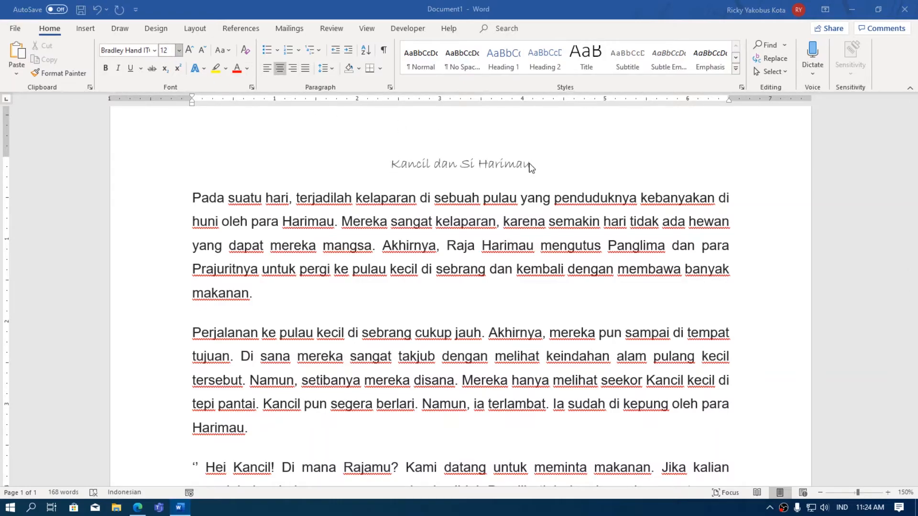
# Step: Select the title line "Kancil dan Si Harimau", set its font size to 20, and deselect it
pyautogui.moveTo(531, 164); pyautogui.dragTo(391, 164)
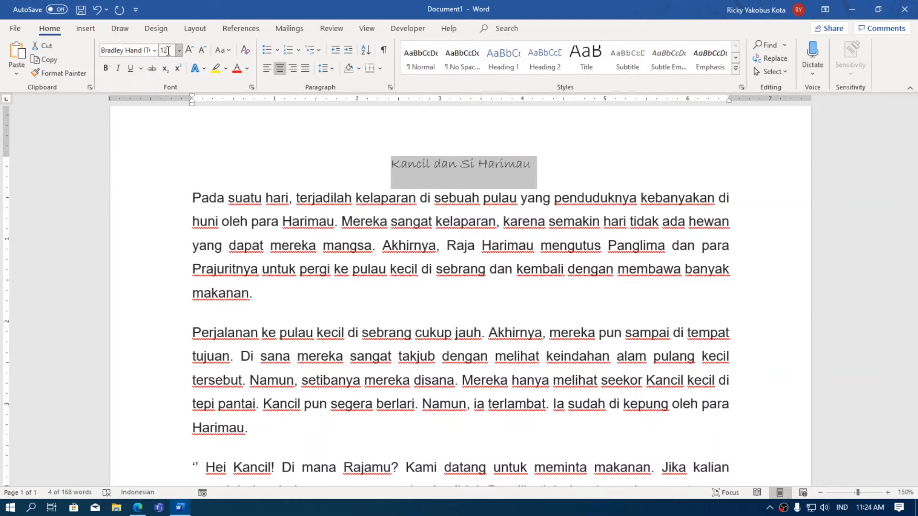
pyautogui.moveTo(533, 165); pyautogui.dragTo(407, 166)
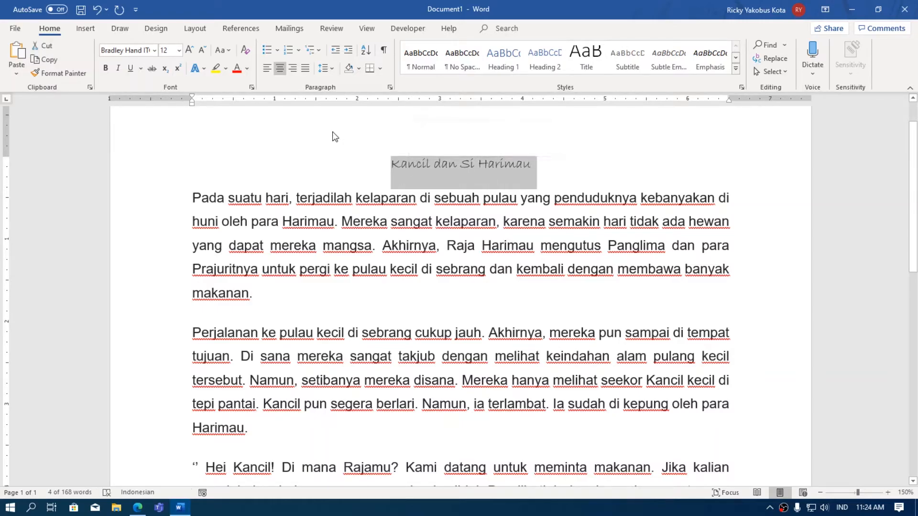
pyautogui.click(179, 50)
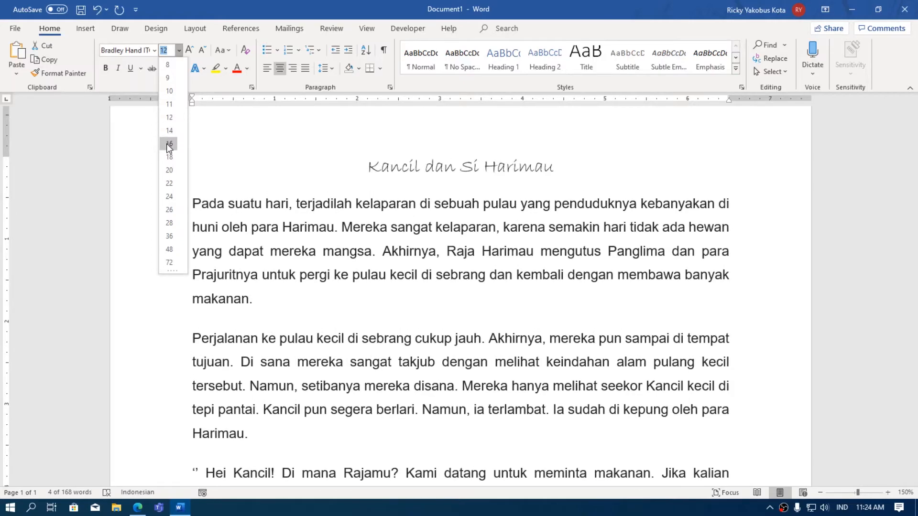
pyautogui.press('Escape')
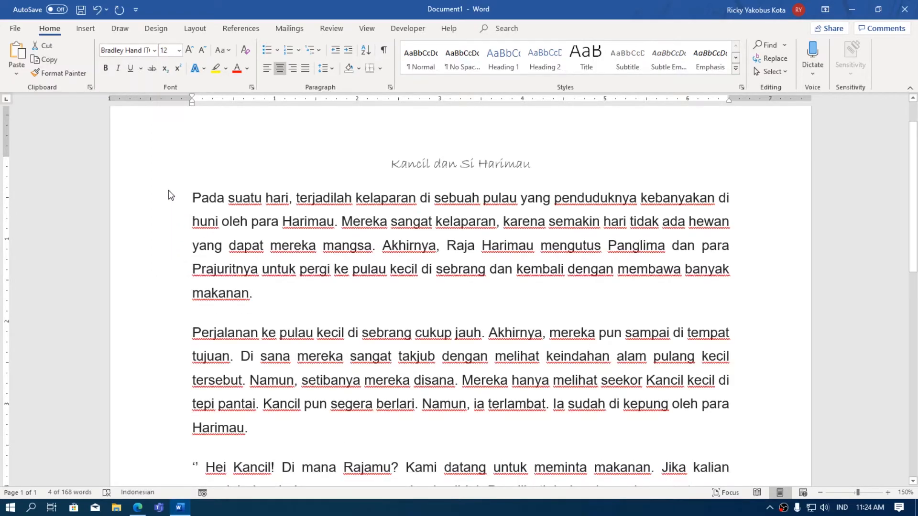
pyautogui.click(179, 51)
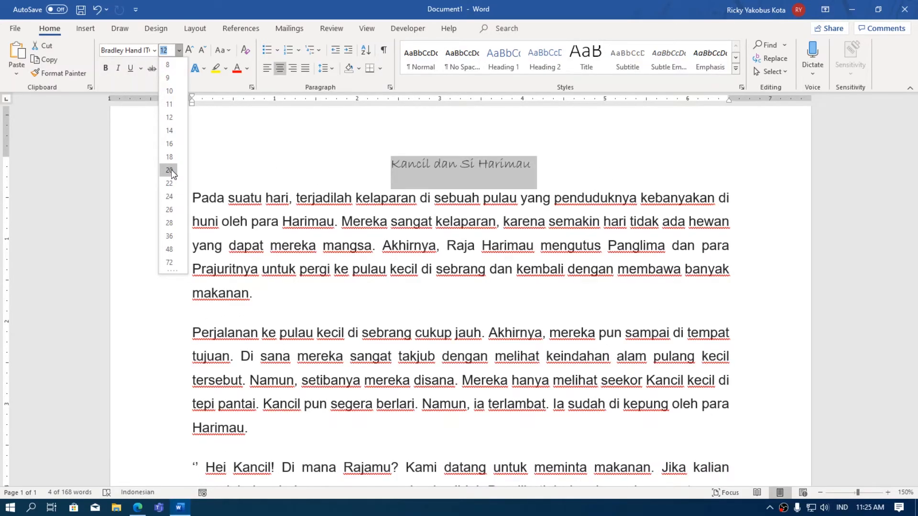
pyautogui.click(171, 171)
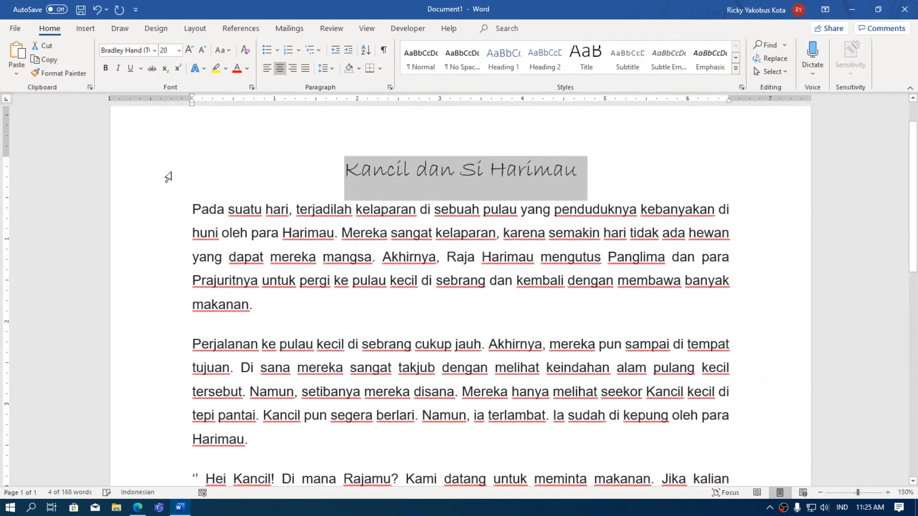
pyautogui.click(386, 176)
pyautogui.click(581, 174)
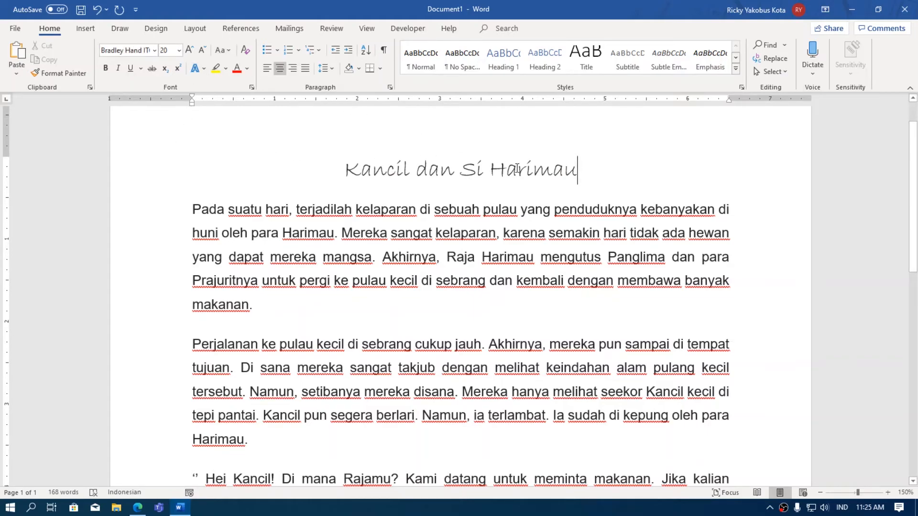
# Step: Select the whole title line again and enlarge its font in increments up to size 28
pyautogui.moveTo(573, 171); pyautogui.dragTo(345, 171)
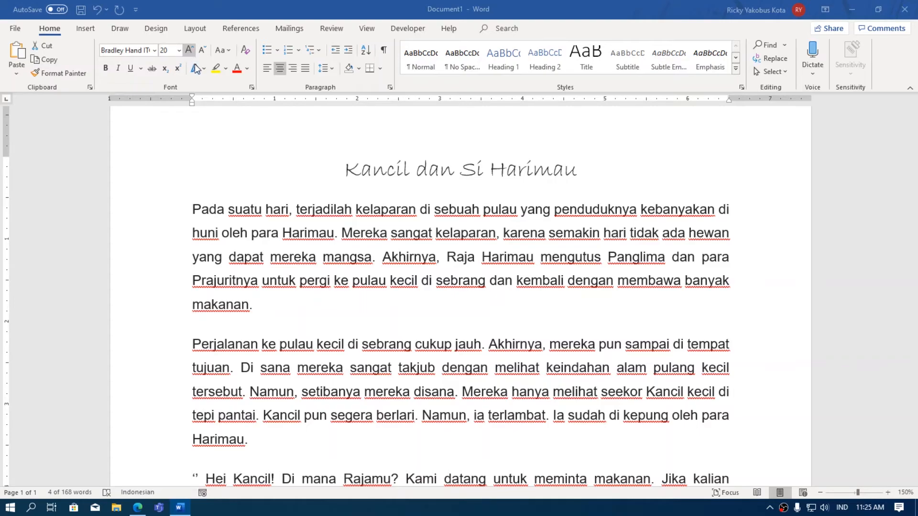
pyautogui.click(590, 165)
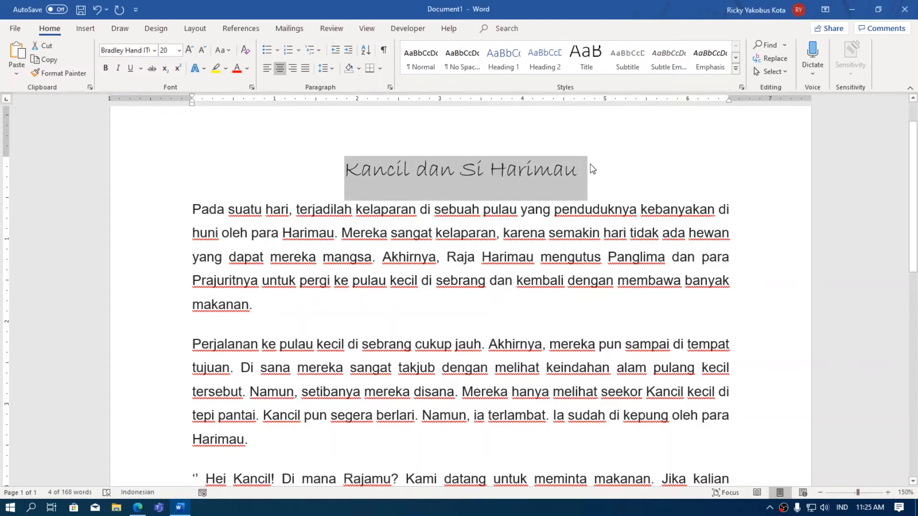
pyautogui.click(474, 174)
pyautogui.moveTo(345, 173); pyautogui.dragTo(587, 173)
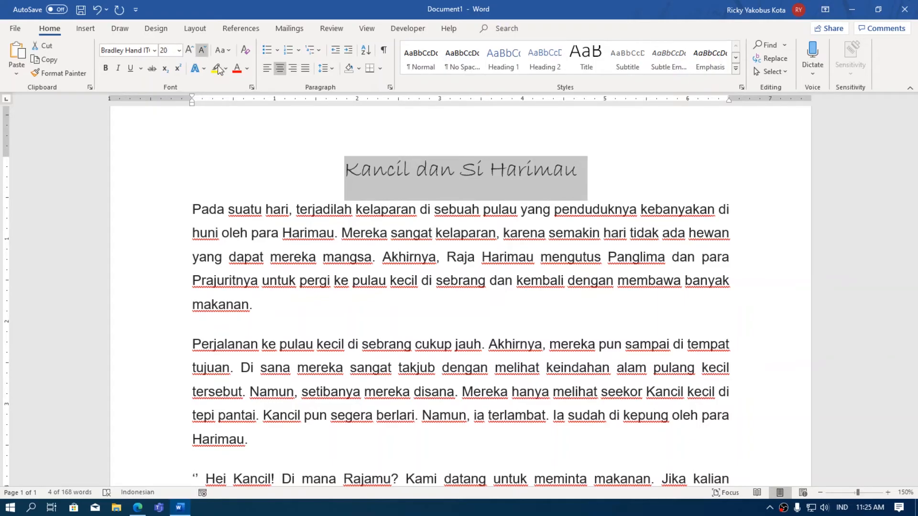
pyautogui.click(345, 173)
pyautogui.moveTo(344, 172); pyautogui.dragTo(587, 175)
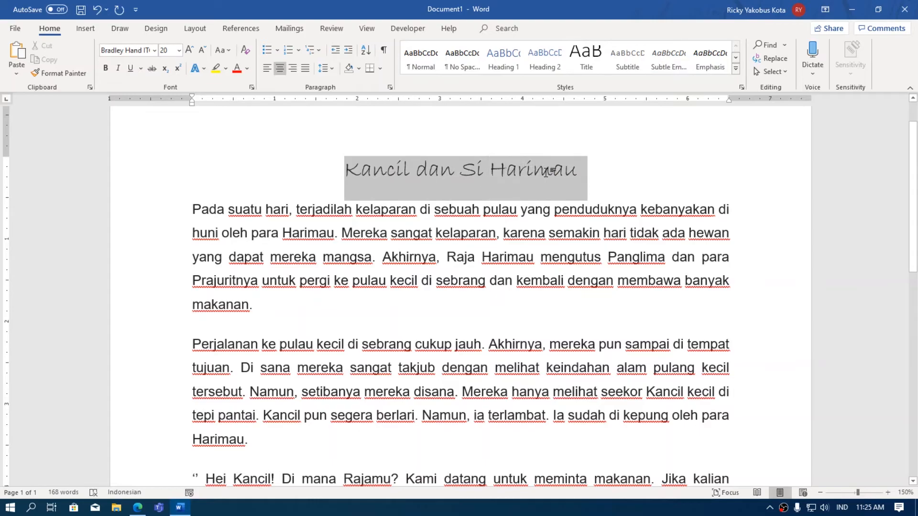
pyautogui.click(191, 49)
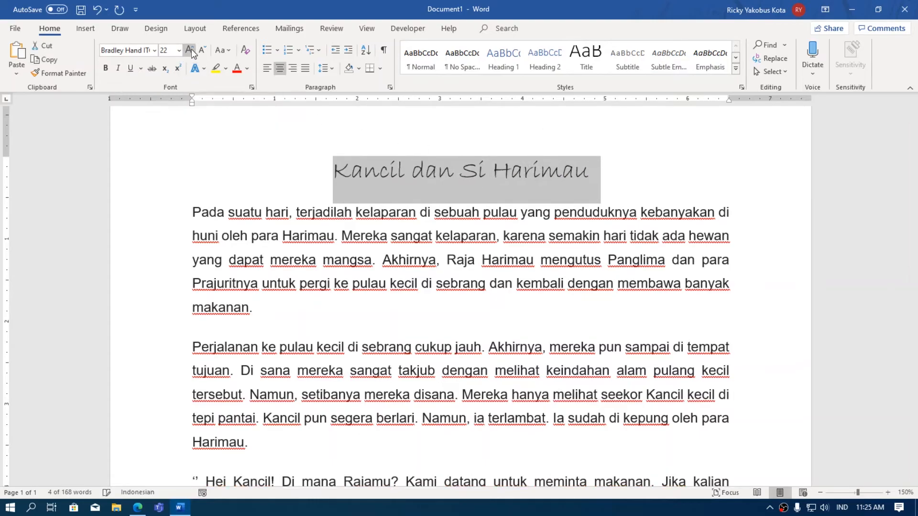
pyautogui.click(191, 48)
pyautogui.click(191, 48)
pyautogui.click(191, 49)
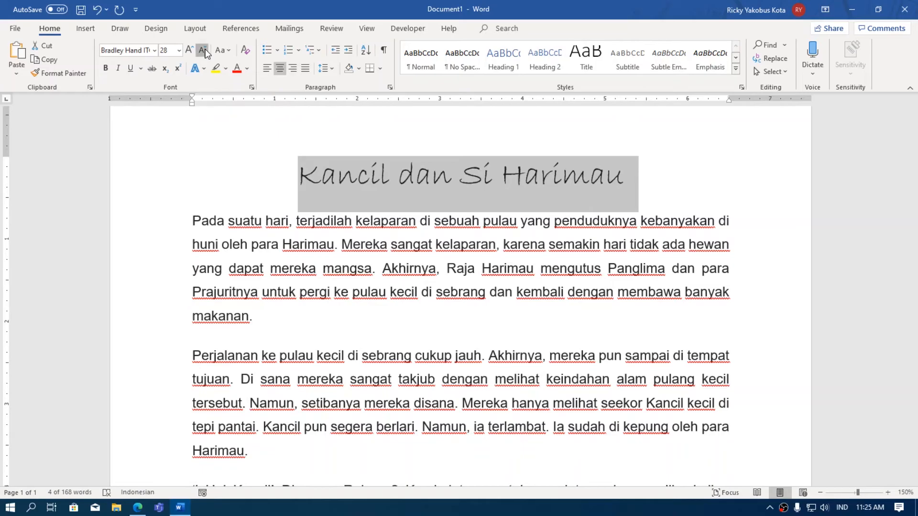
# Step: Shrink the title's font in increments down to size 22 and clear the selection
pyautogui.click(203, 51)
pyautogui.click(203, 51)
pyautogui.click(202, 52)
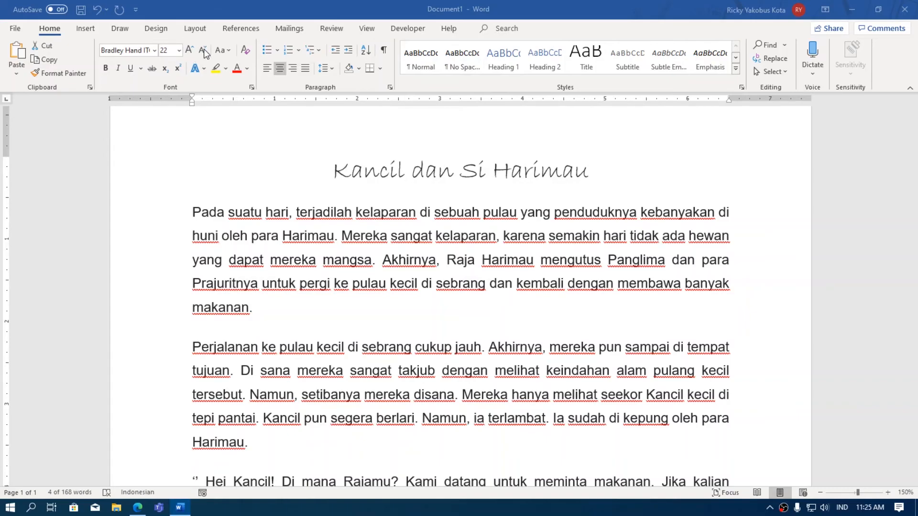
pyautogui.tripleClick(334, 178)
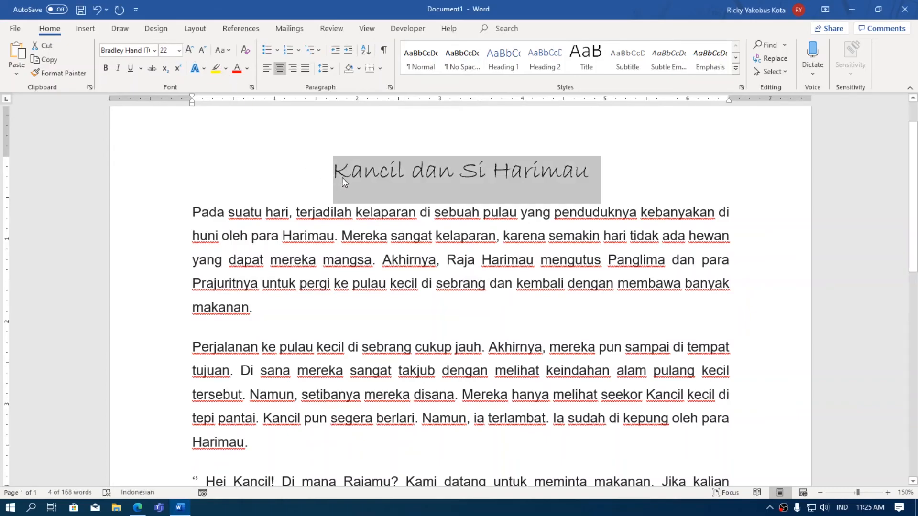
pyautogui.click(337, 177)
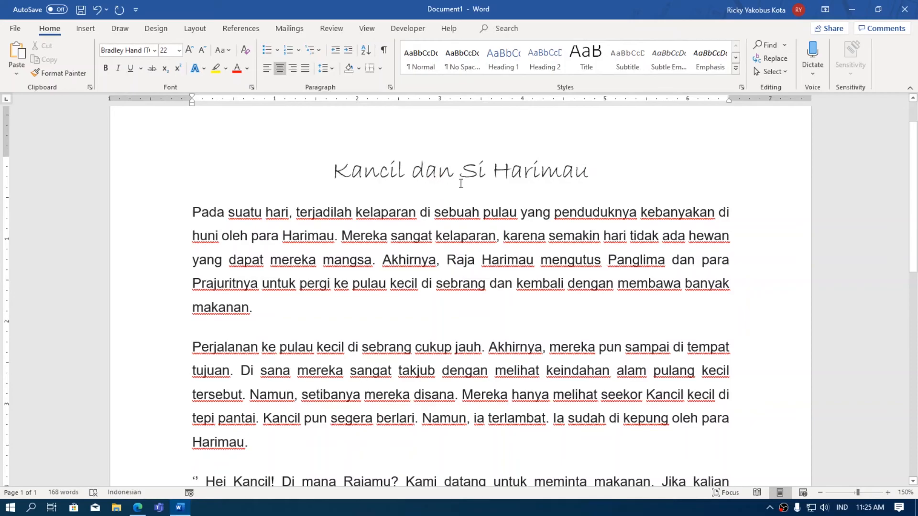